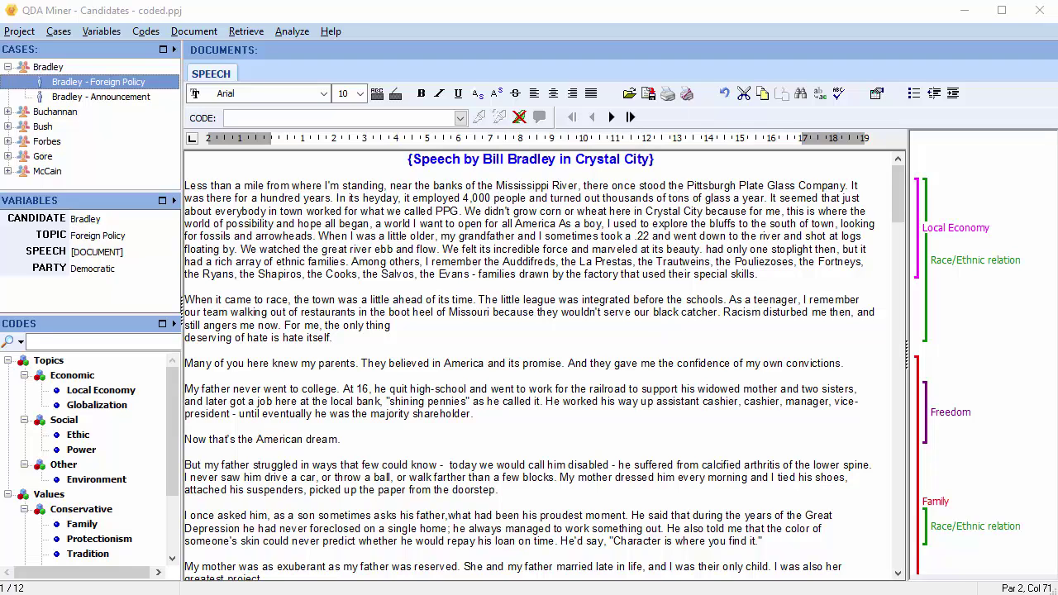
- Open the Coding by Variables analysis, set to search SPEECH against CANDIDATE
click(408, 159)
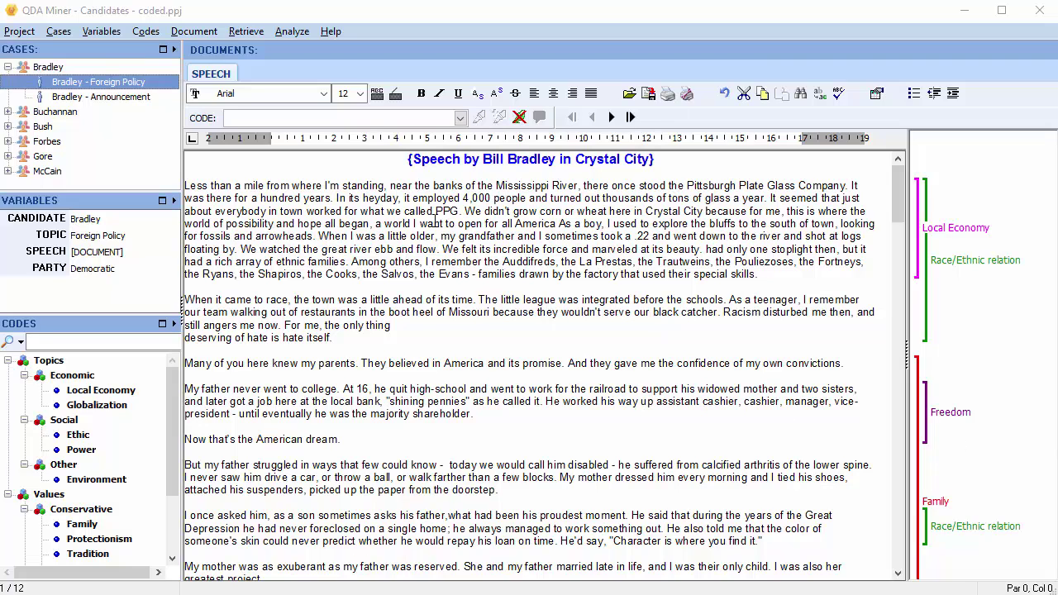
click(294, 32)
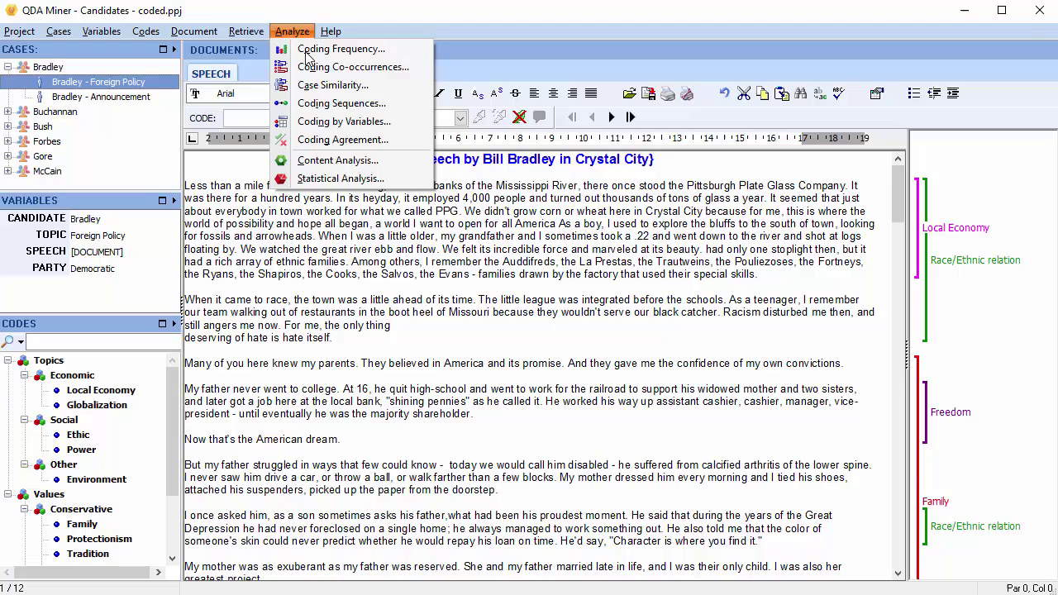
click(322, 121)
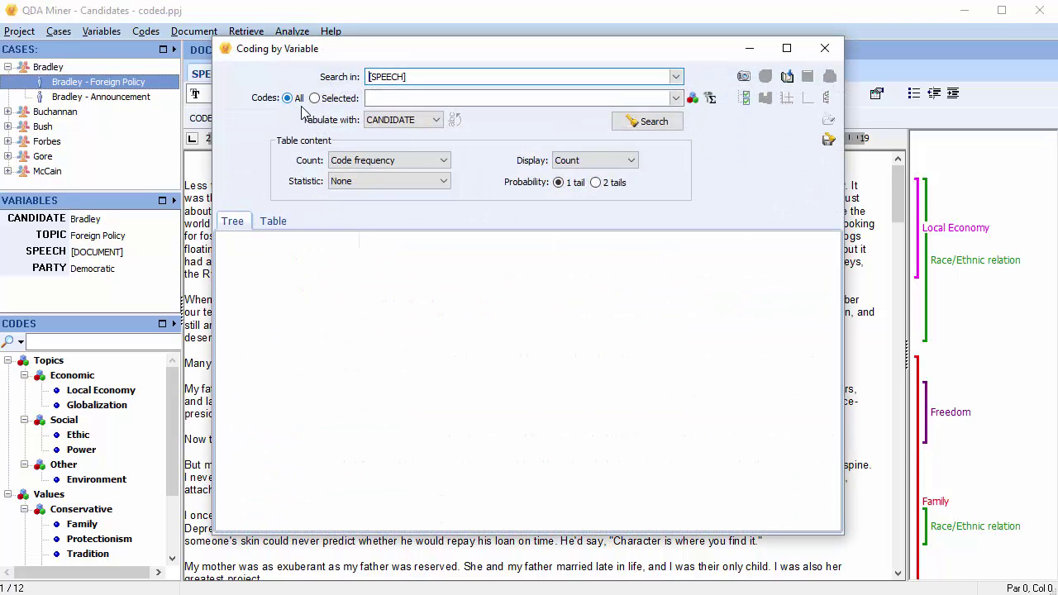
- Tabulate code frequencies by CANDIDATE, view the table and tree results, and keep Display as Count
click(642, 122)
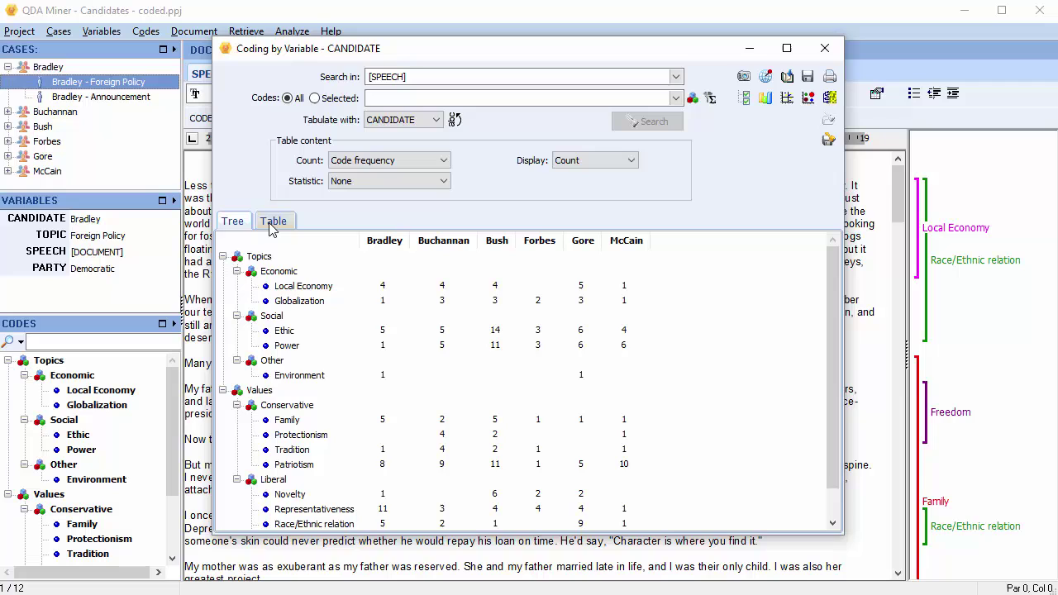
click(273, 221)
click(234, 220)
click(633, 162)
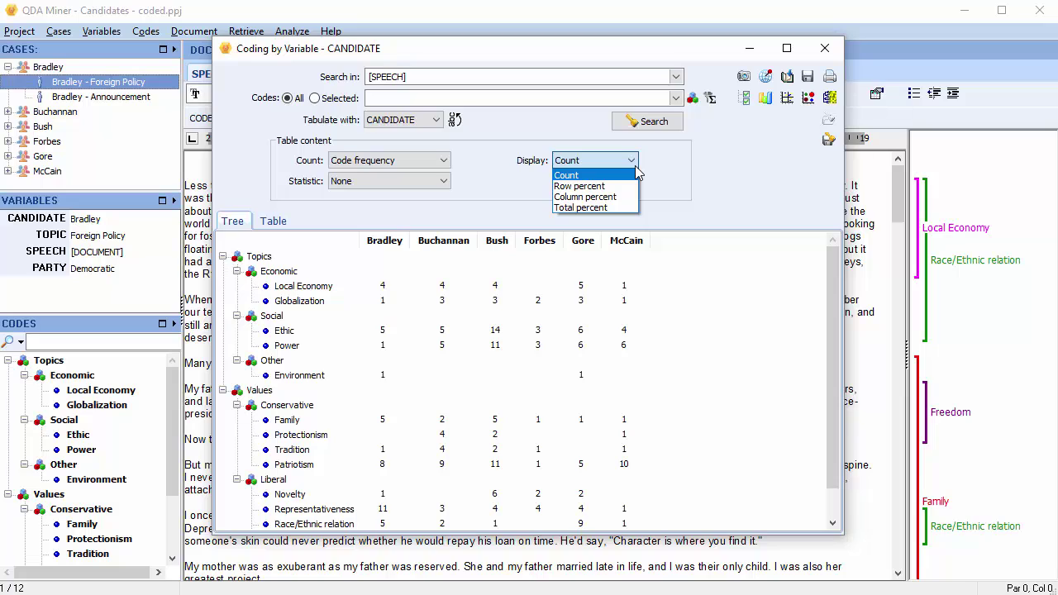
click(636, 166)
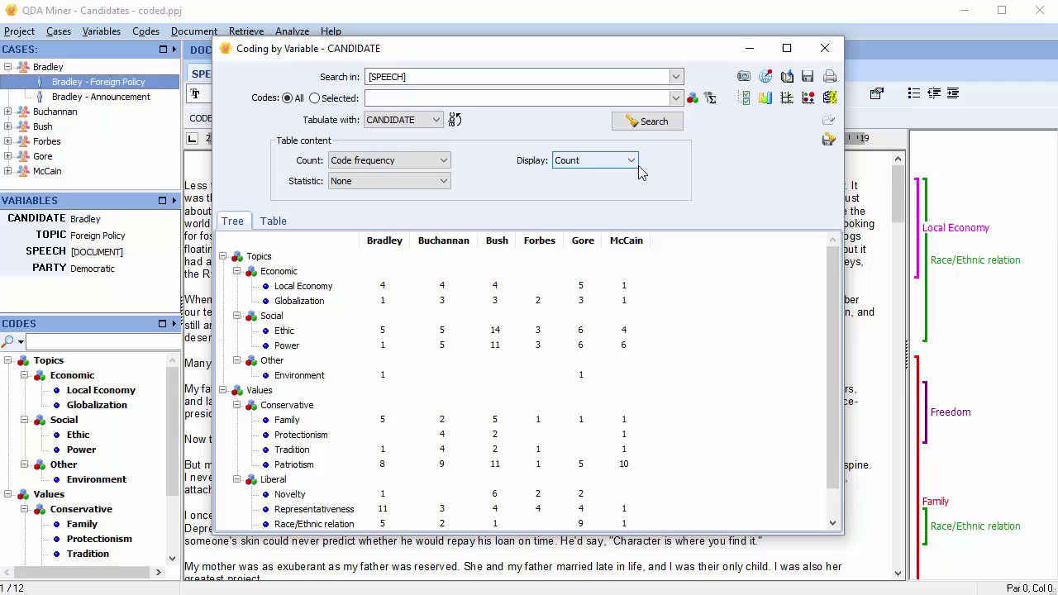
- Display the code frequencies by CANDIDATE as a bubble chart with Large bubbles
click(809, 99)
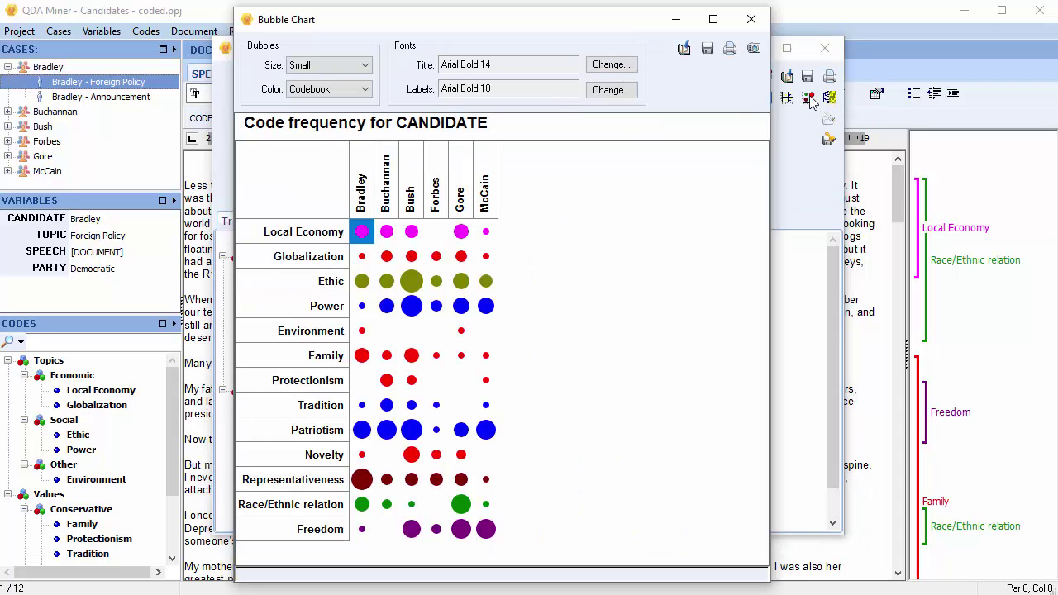
click(364, 66)
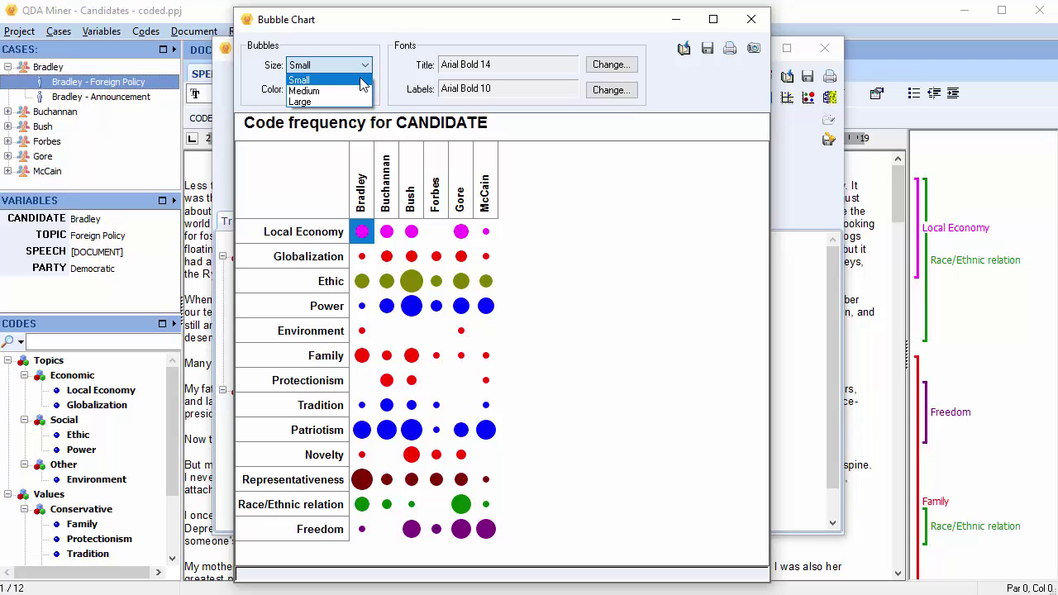
key(Escape)
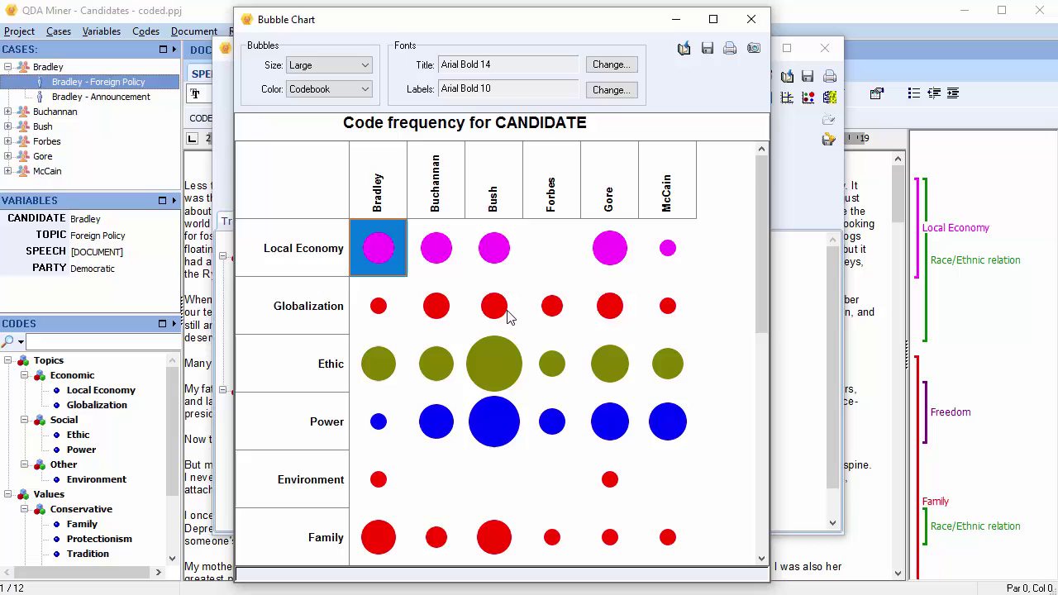
- Color the Local Economy through Power bubbles green
shift+click(678, 428)
right_click(677, 428)
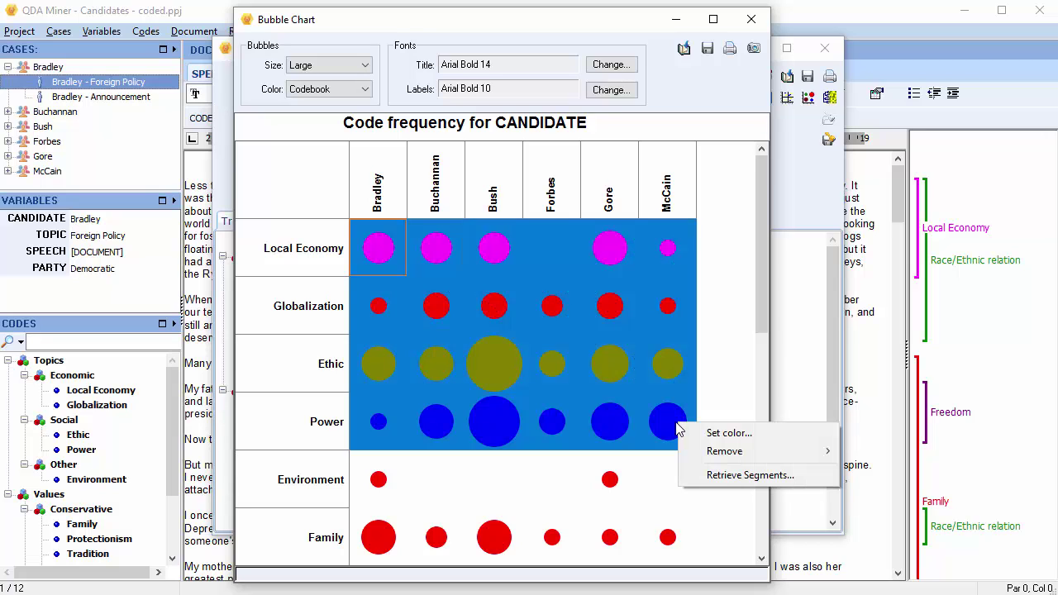
click(723, 434)
click(698, 315)
click(672, 483)
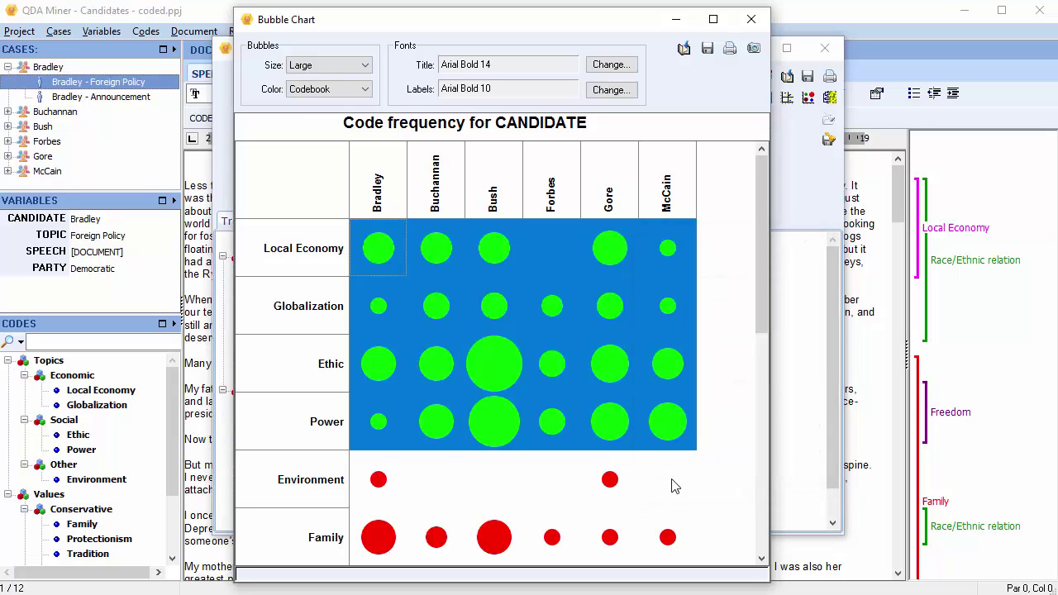
click(672, 481)
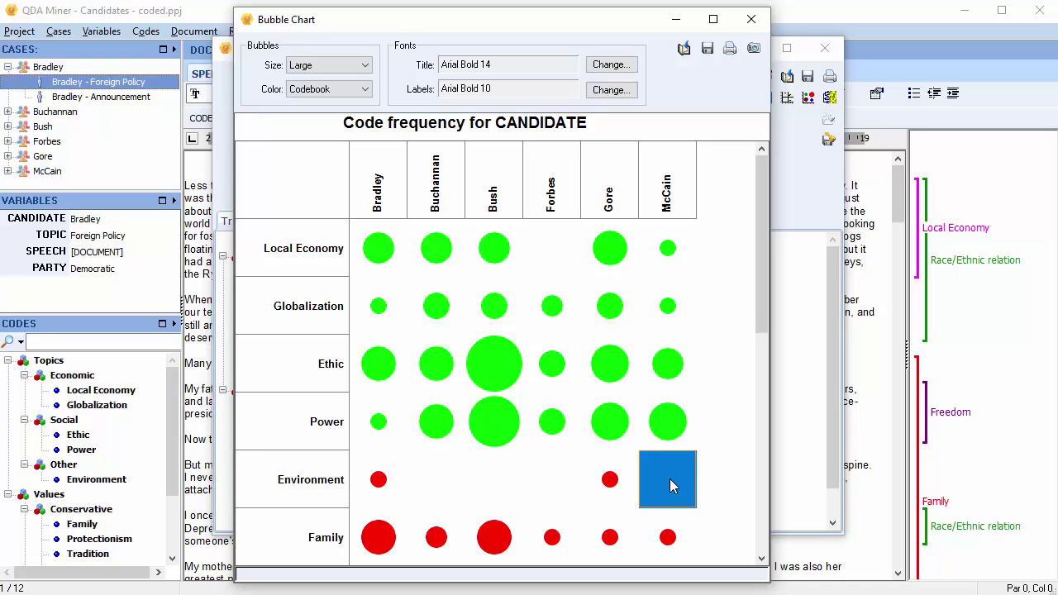
- Recolor Bush's Ethic bubble pink
click(484, 374)
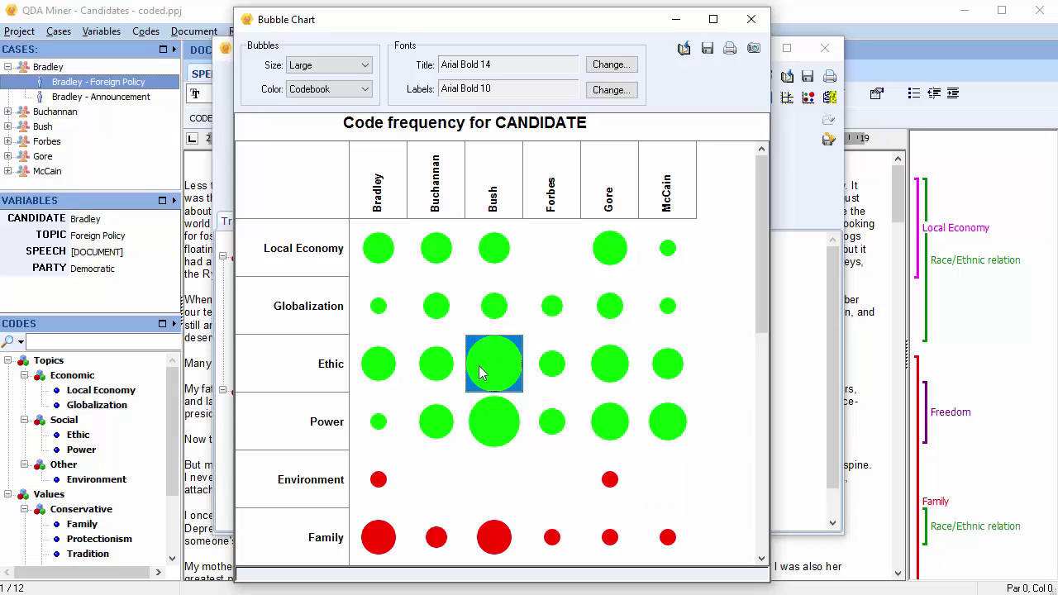
right_click(483, 373)
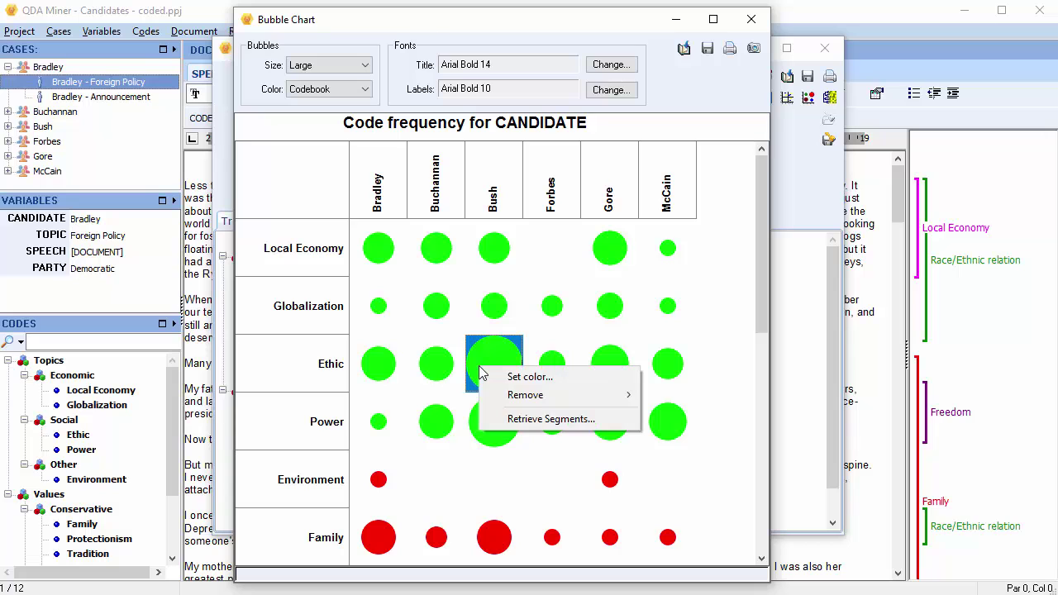
click(521, 376)
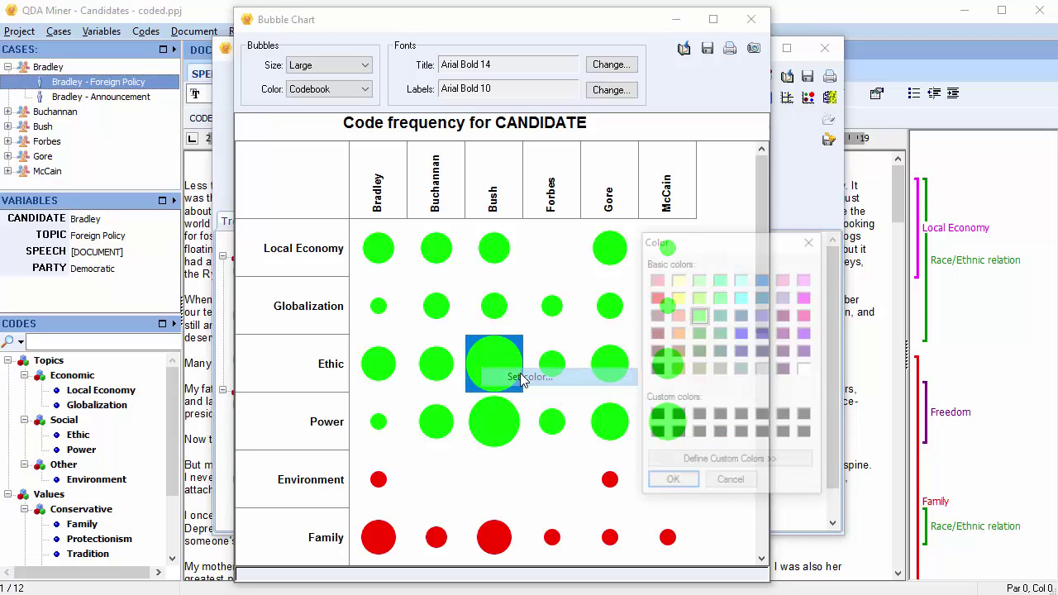
click(806, 315)
click(682, 485)
click(679, 486)
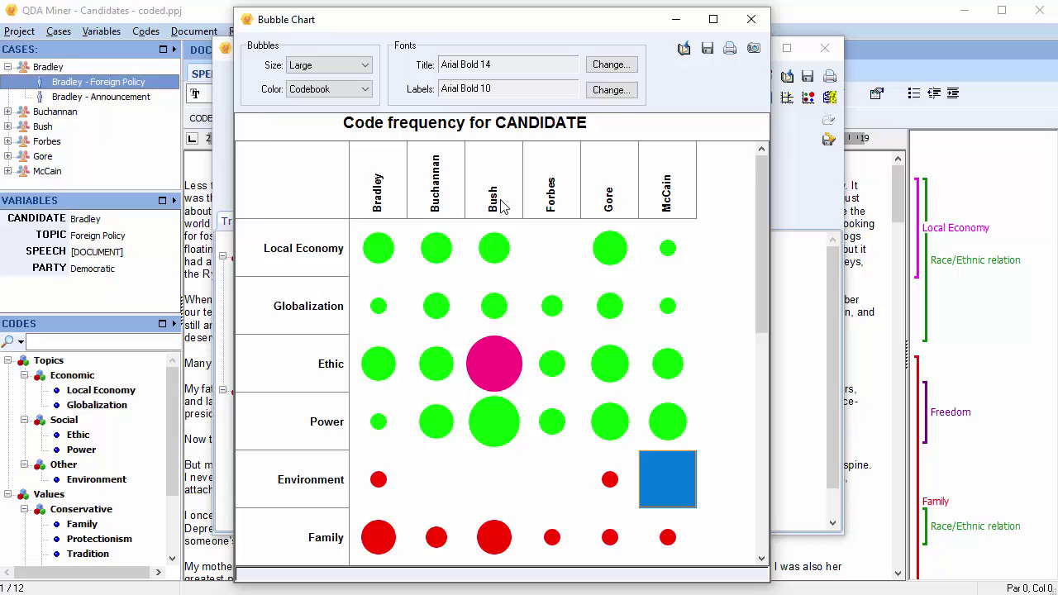
- Move the Bush column to the far right and the Family row to the top
drag(503, 205, 677, 212)
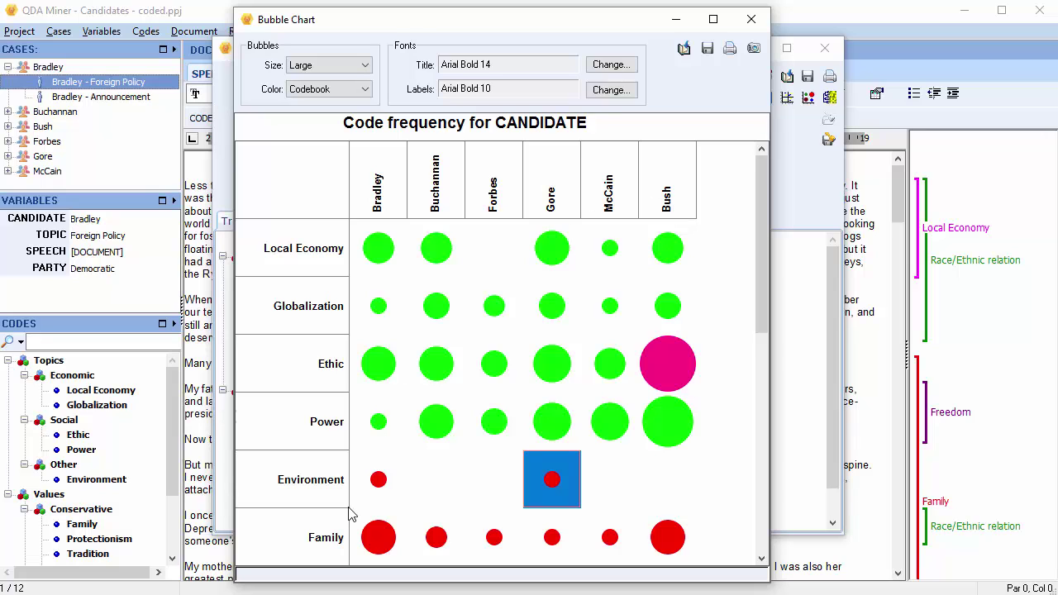
drag(329, 534, 323, 242)
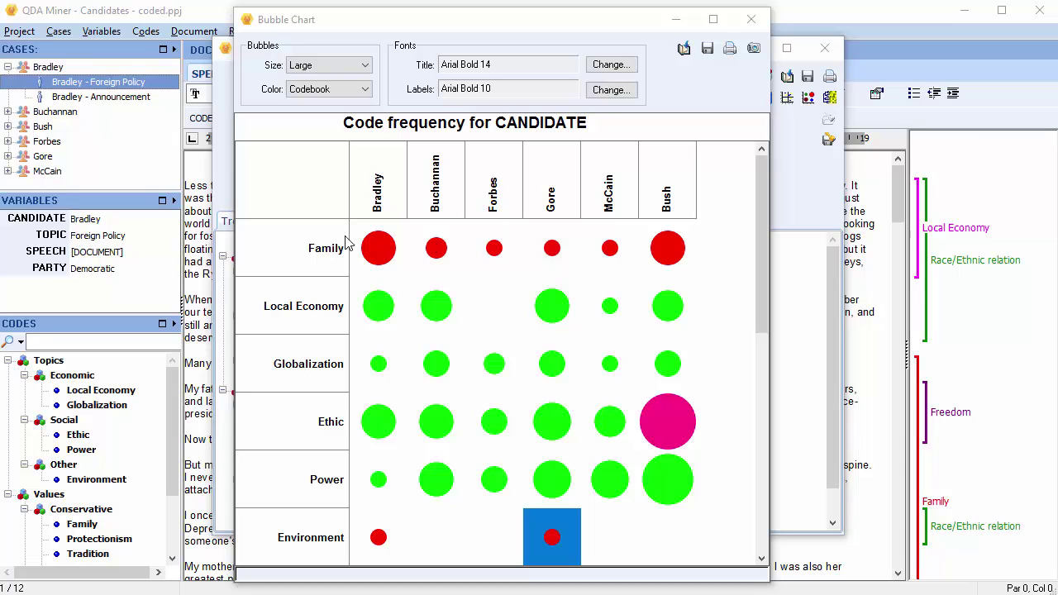
- Change the chart title font from Arial Bold 14 to Arial Rounded MT Bold 12
click(609, 65)
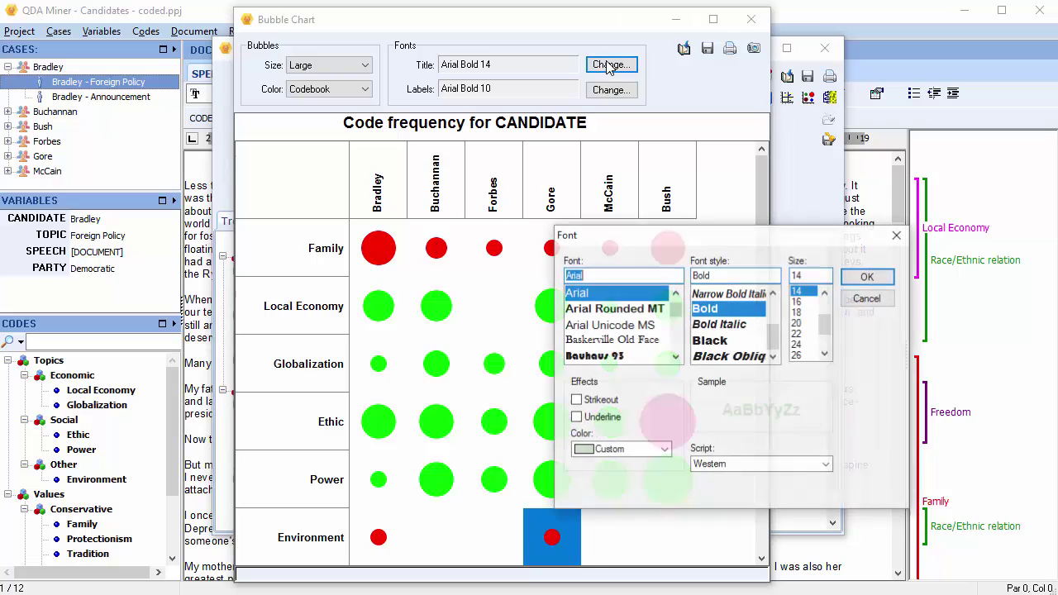
click(648, 312)
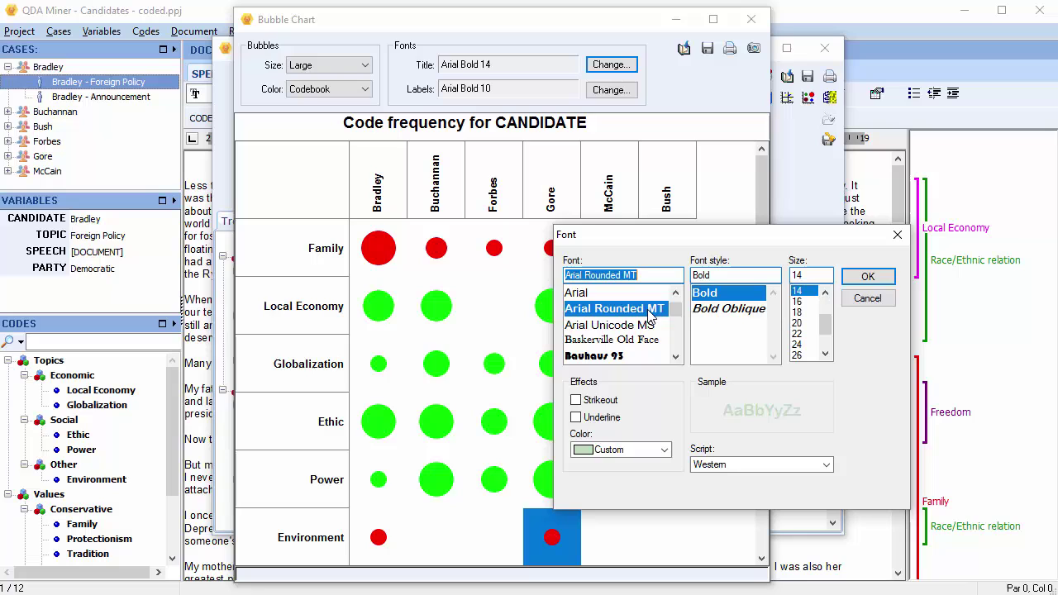
click(824, 295)
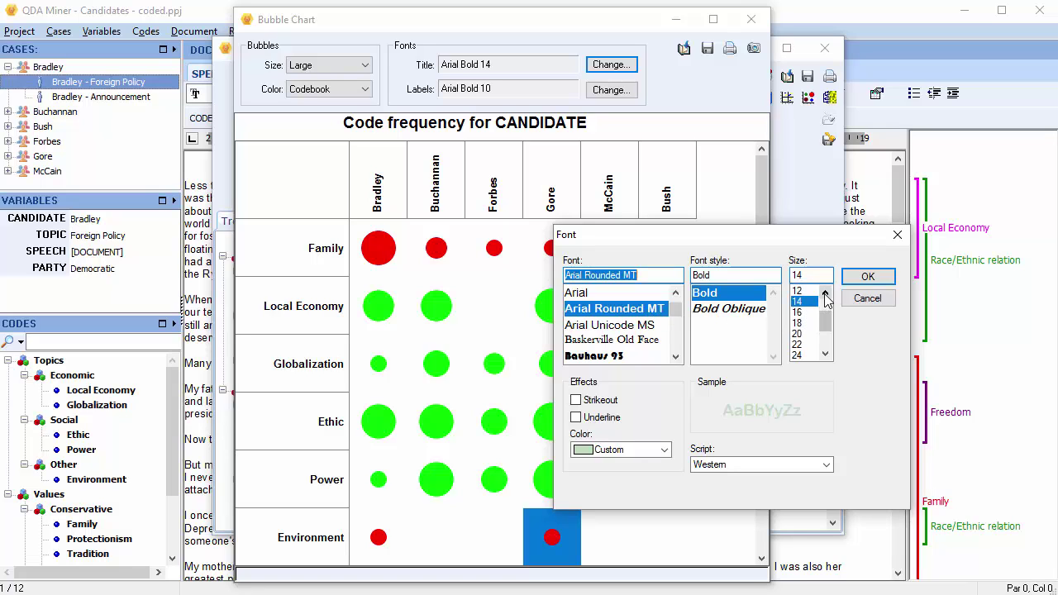
click(798, 291)
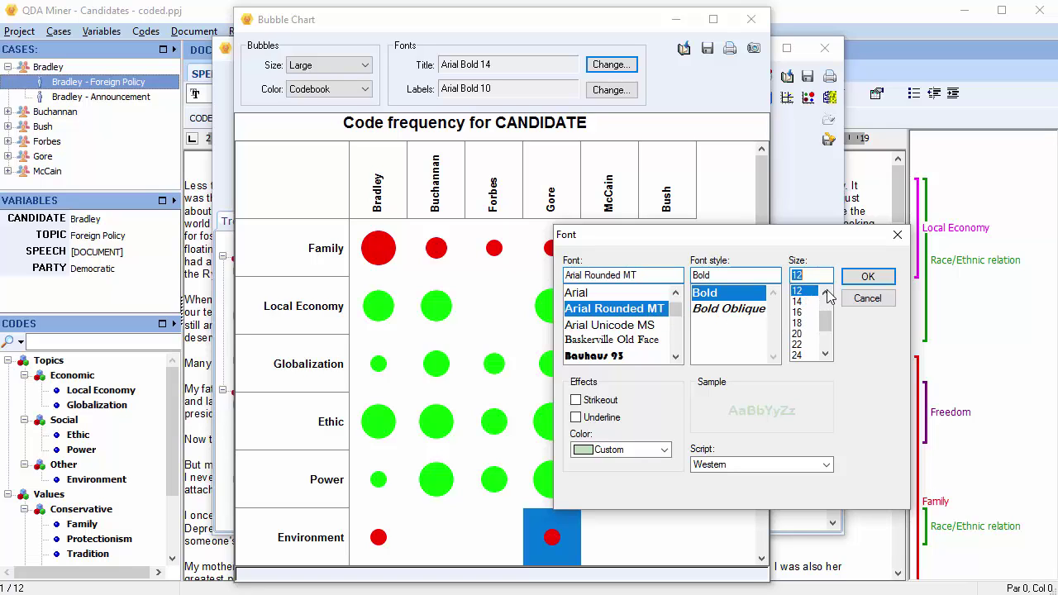
click(867, 278)
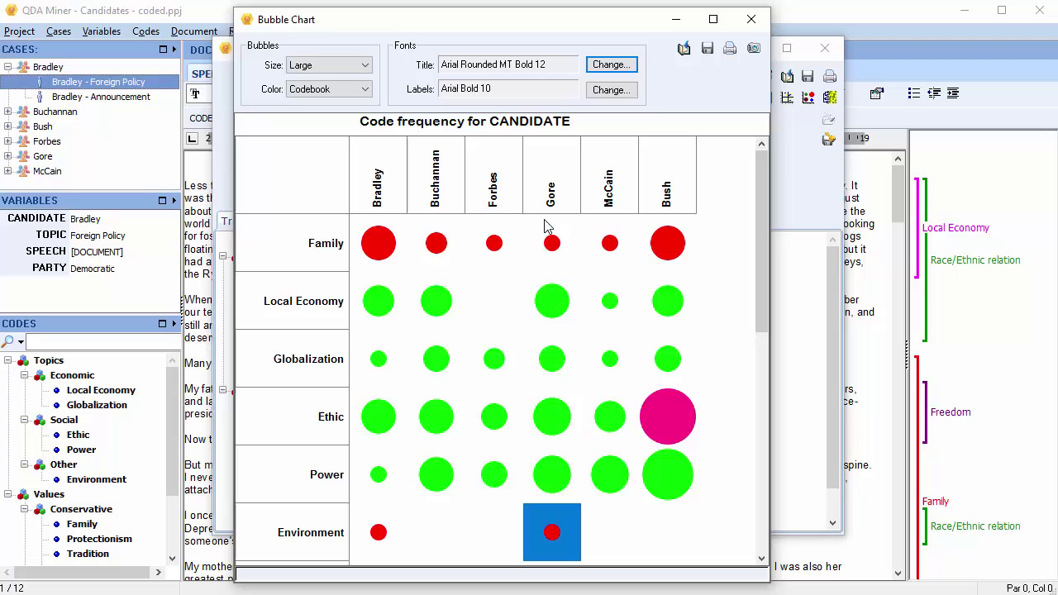
- Retrieve the 15 Family-coded segments for all candidates, then close the hit list
drag(373, 246, 656, 251)
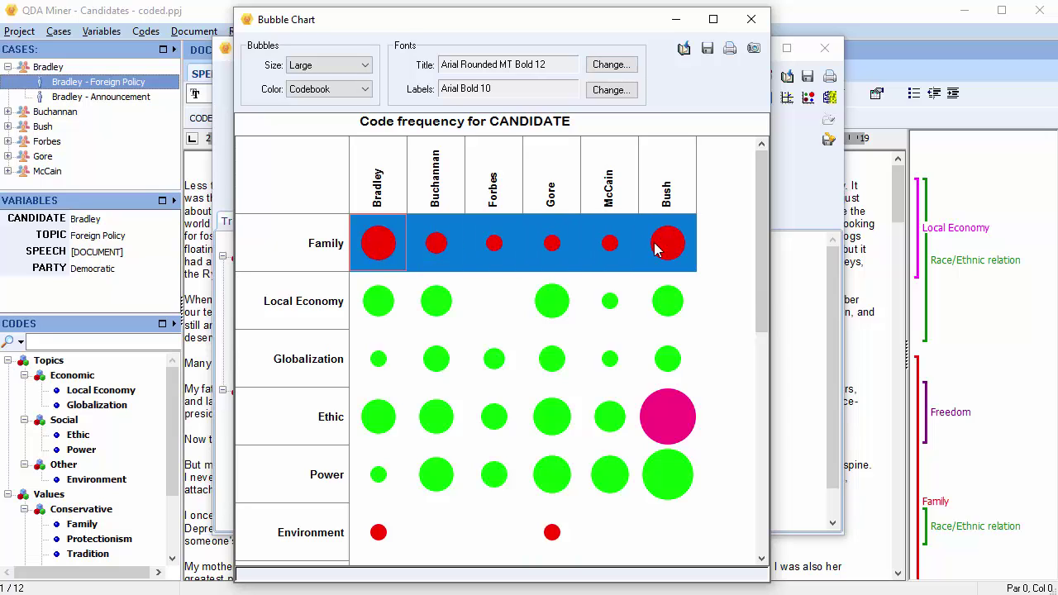
right_click(656, 251)
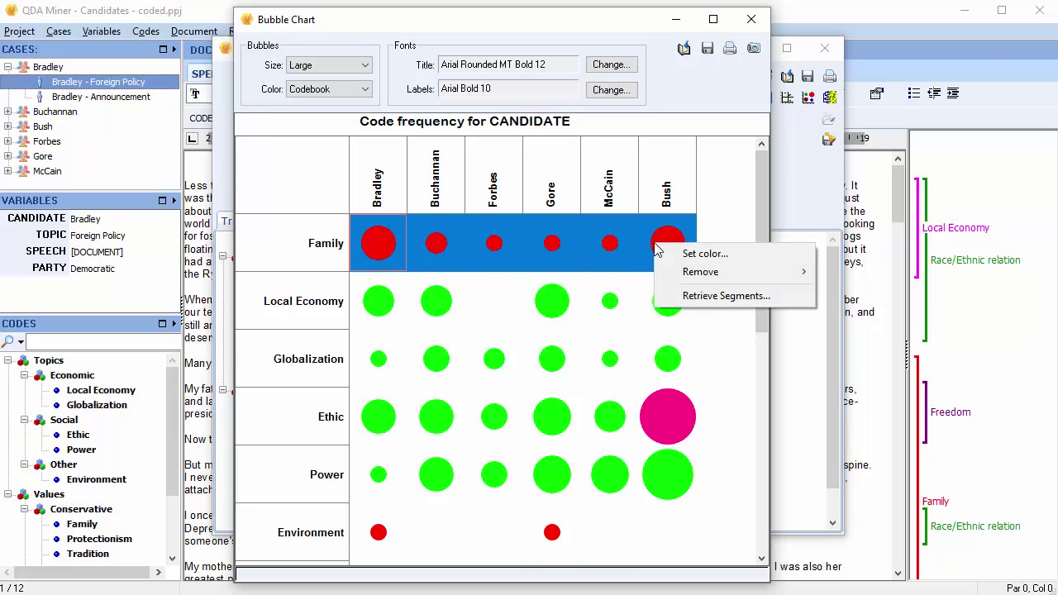
click(724, 297)
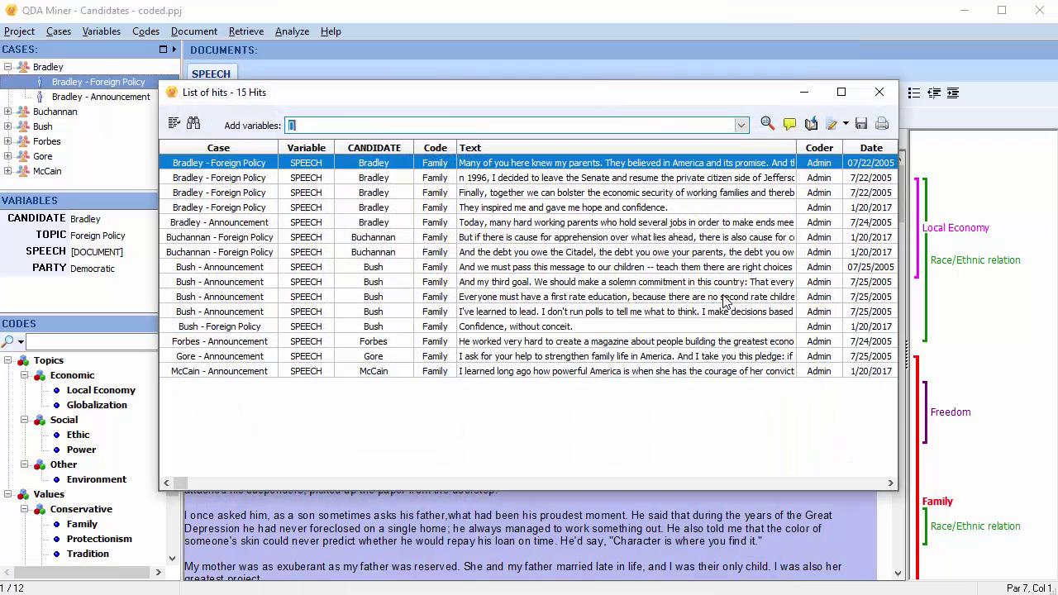
click(879, 92)
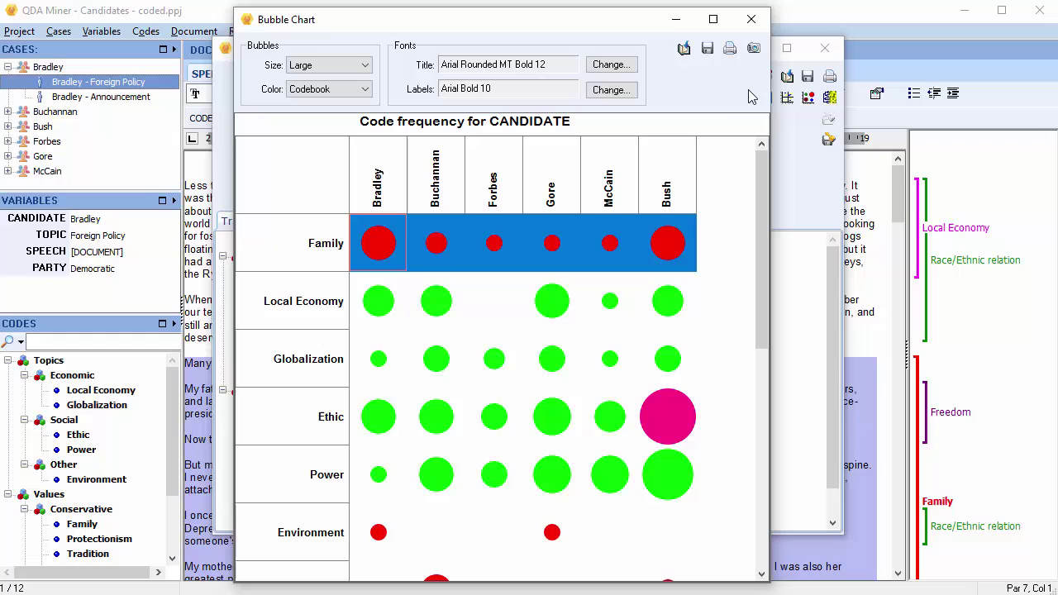